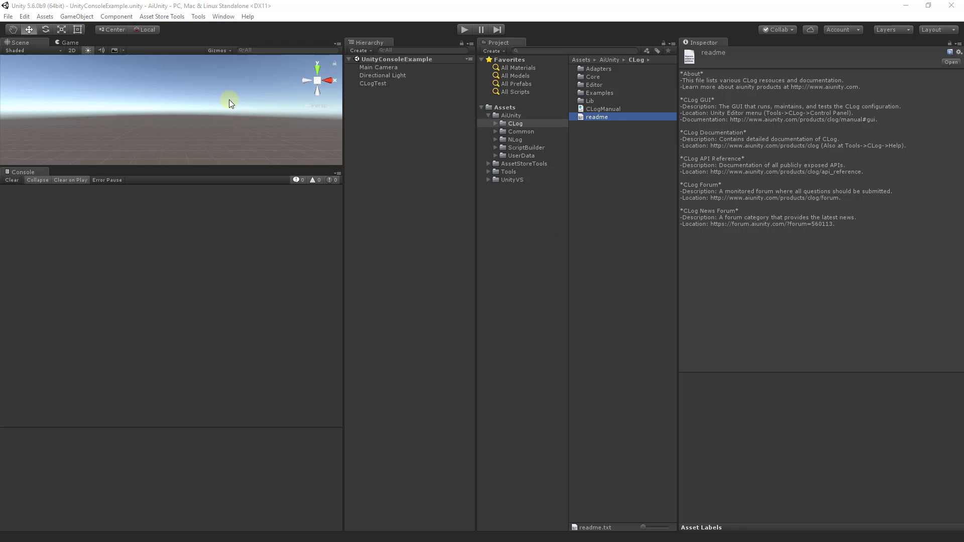
- Open the CLog Control Panel and dock it beneath the Inspector
left_click(199, 17)
mouse_move(226, 28)
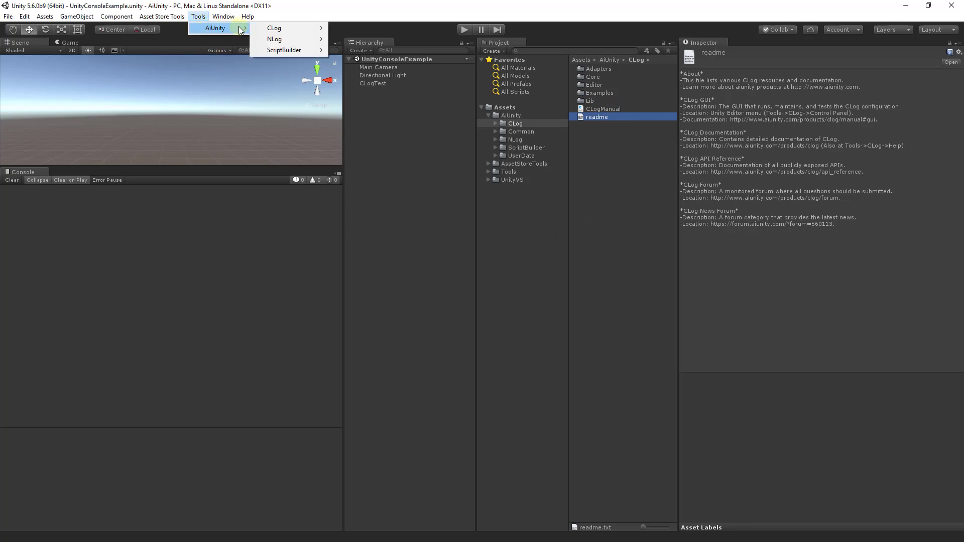
mouse_move(273, 30)
left_click(346, 27)
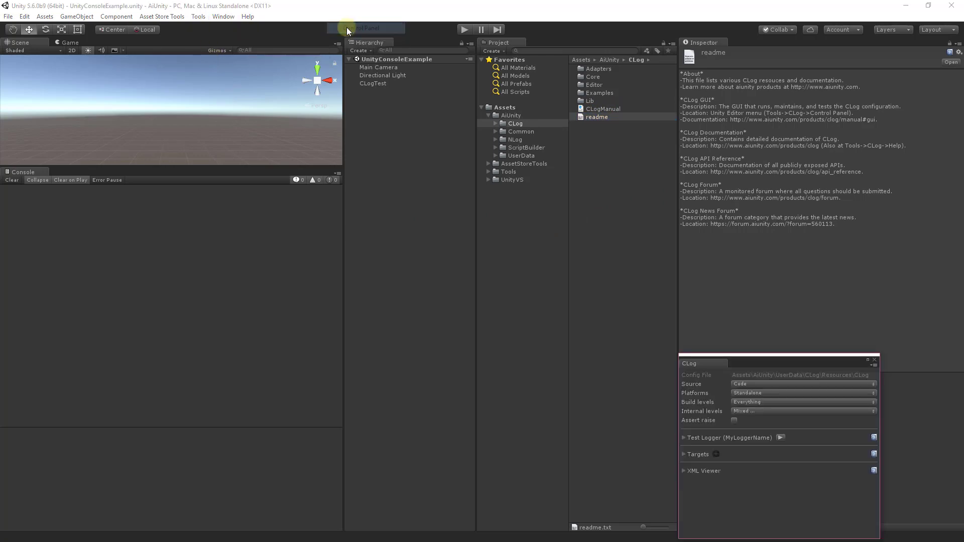
left_click_drag(727, 372, 869, 414)
left_click_drag(796, 366, 788, 194)
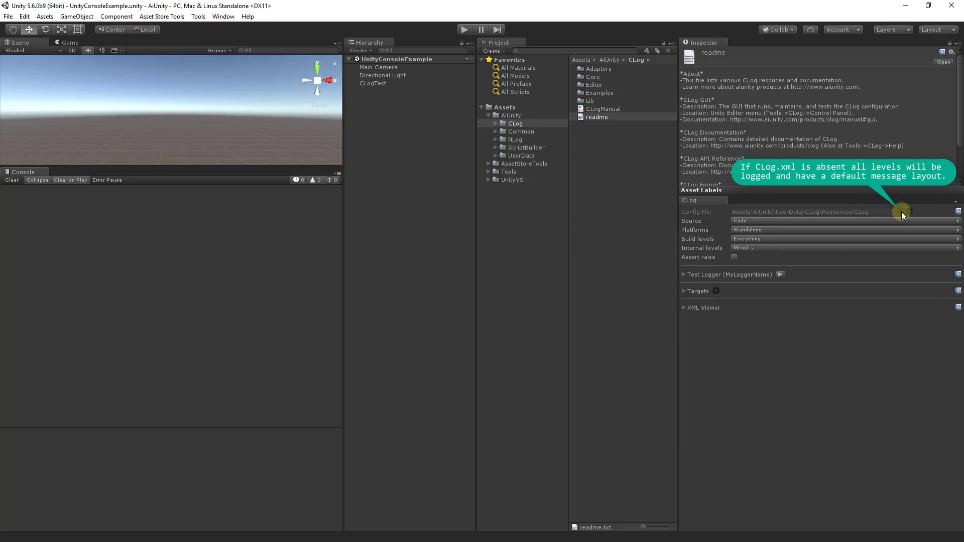
- Examine the XML content of the CLog configuration in the XML Viewer and collapse it
left_click(683, 308)
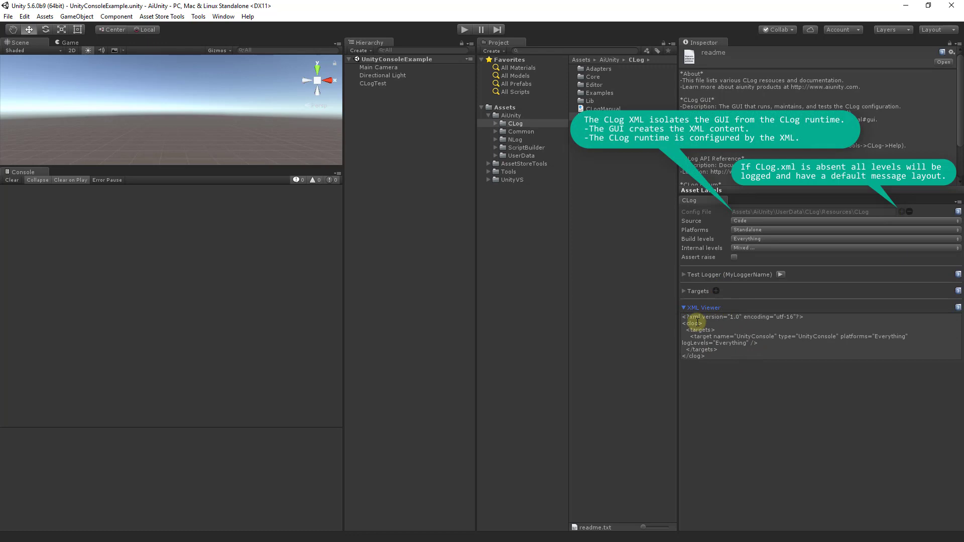
left_click(684, 307)
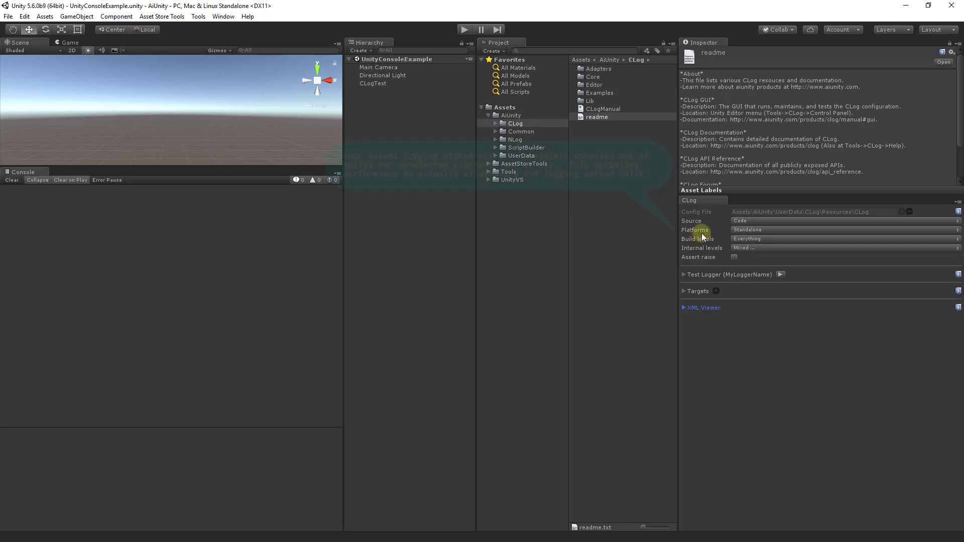
- Expand the Test Logger settings and send the Debug-level "CLog test message" to the console
mouse_move(702, 231)
mouse_move(697, 258)
left_click(683, 273)
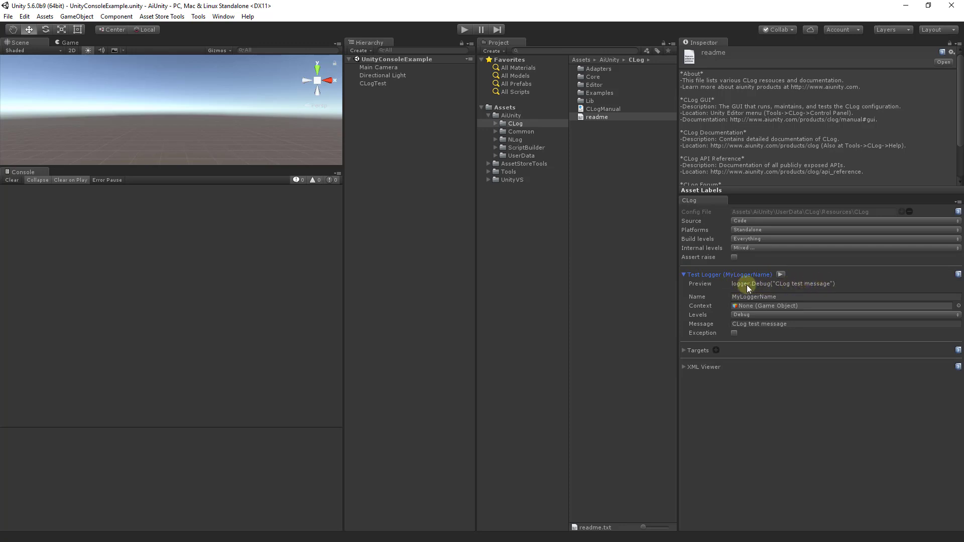
left_click(780, 274)
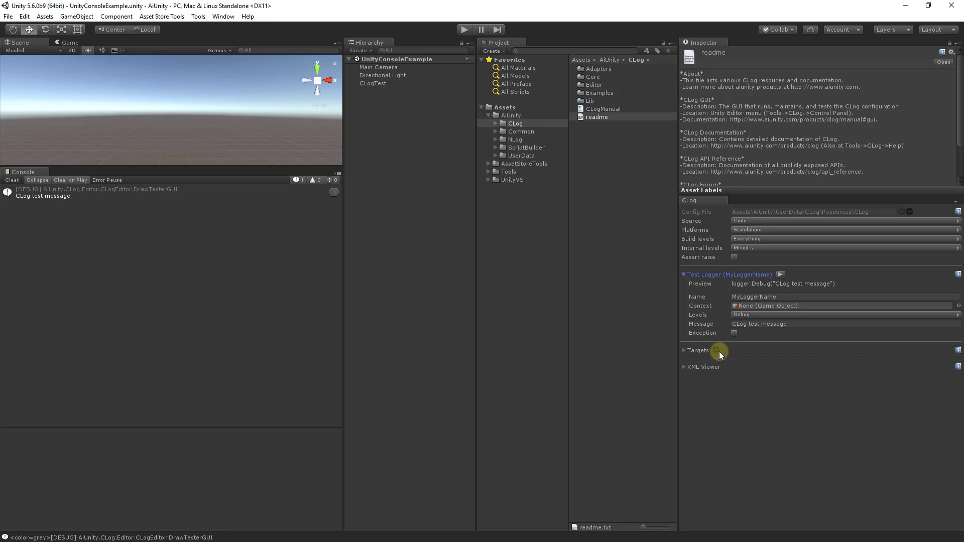
- Review the available CLog target types and the settings of the existing UnityConsole target
left_click(718, 351)
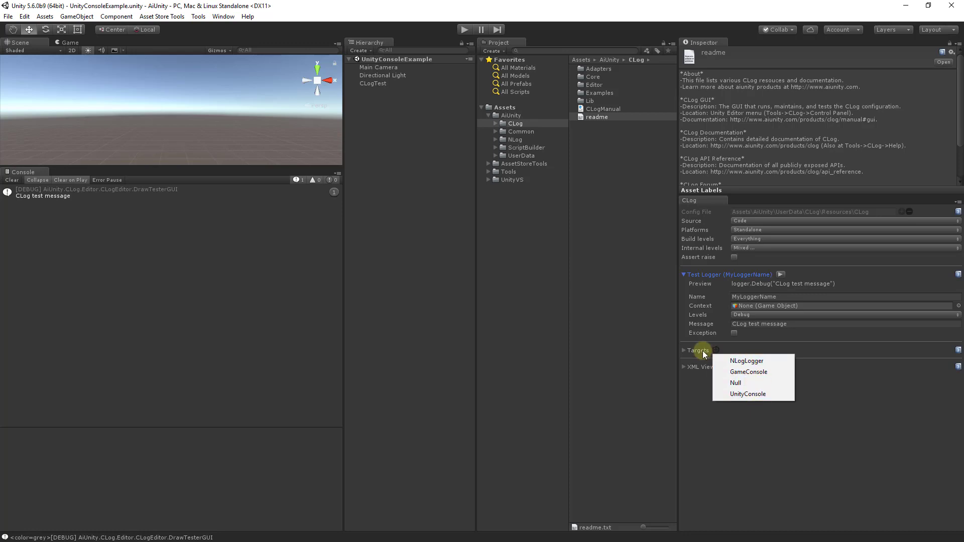
left_click(683, 350)
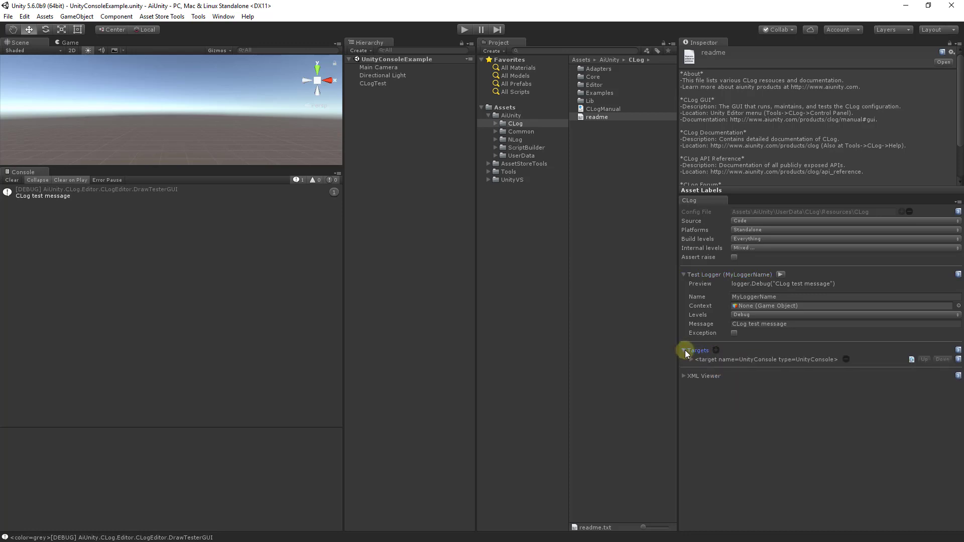
left_click(690, 360)
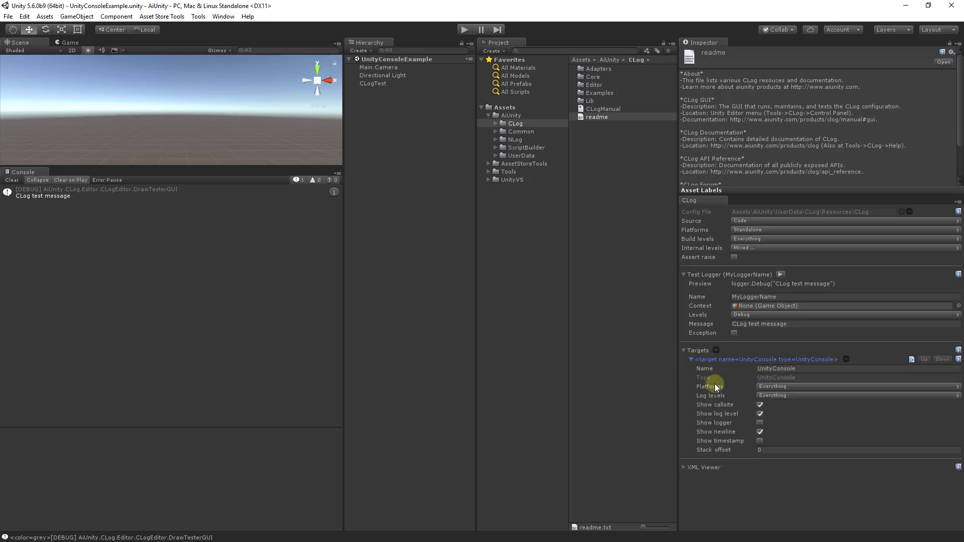
mouse_move(724, 387)
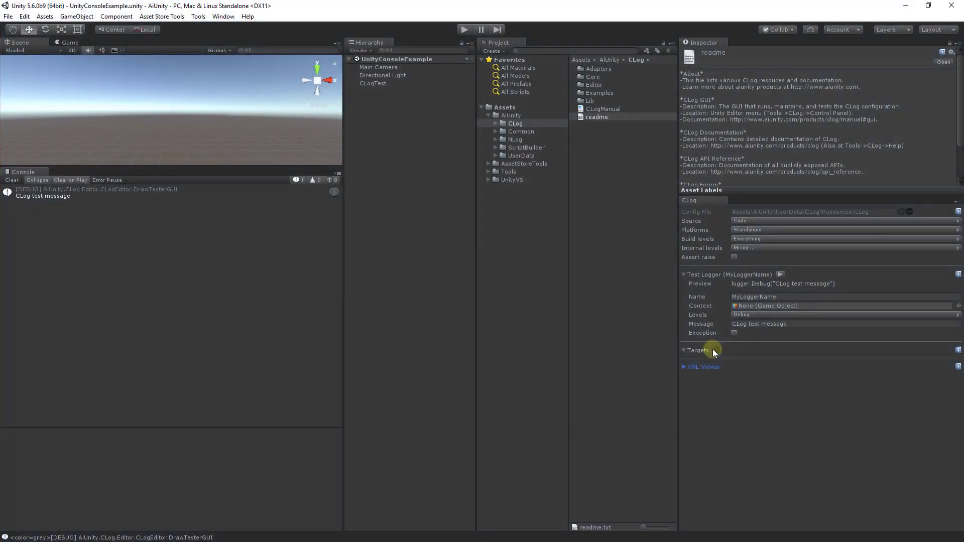
- Add an NLogLogger target to CLog and restrict its platforms to Windows Editor only
left_click(724, 350)
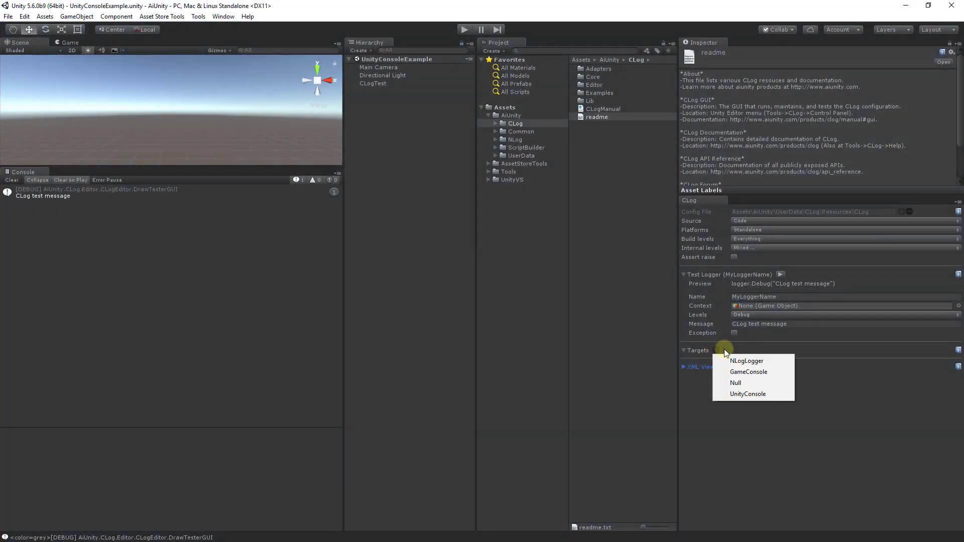
left_click(750, 360)
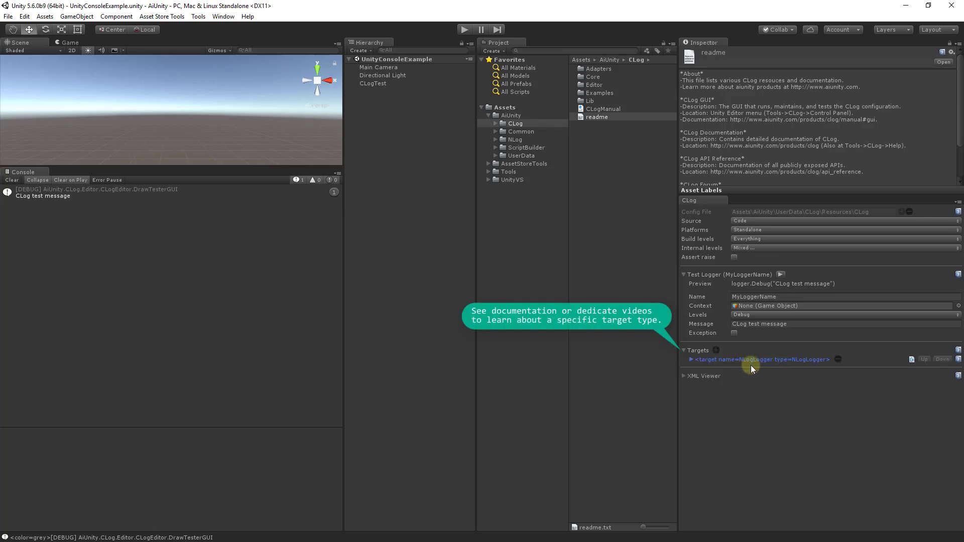
left_click(691, 360)
left_click(771, 385)
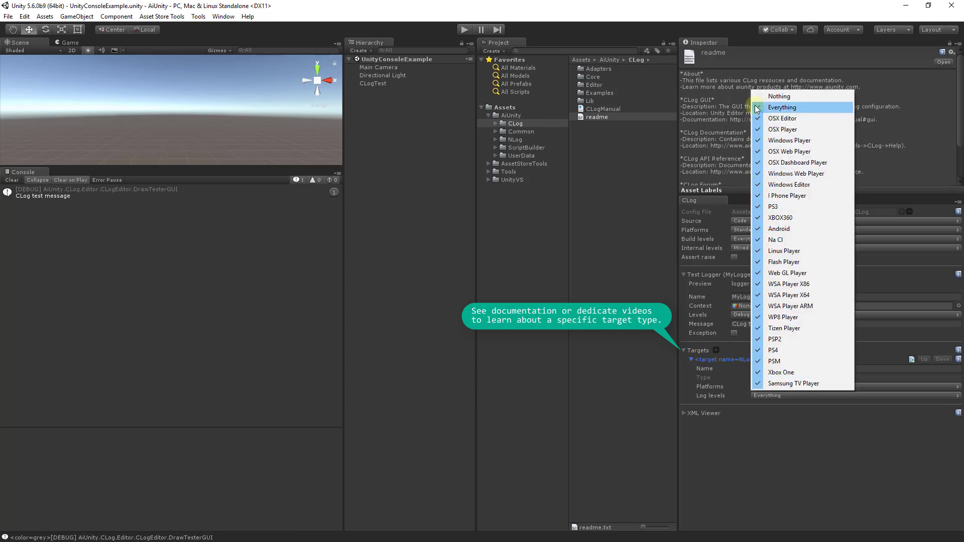
left_click(778, 96)
left_click(783, 387)
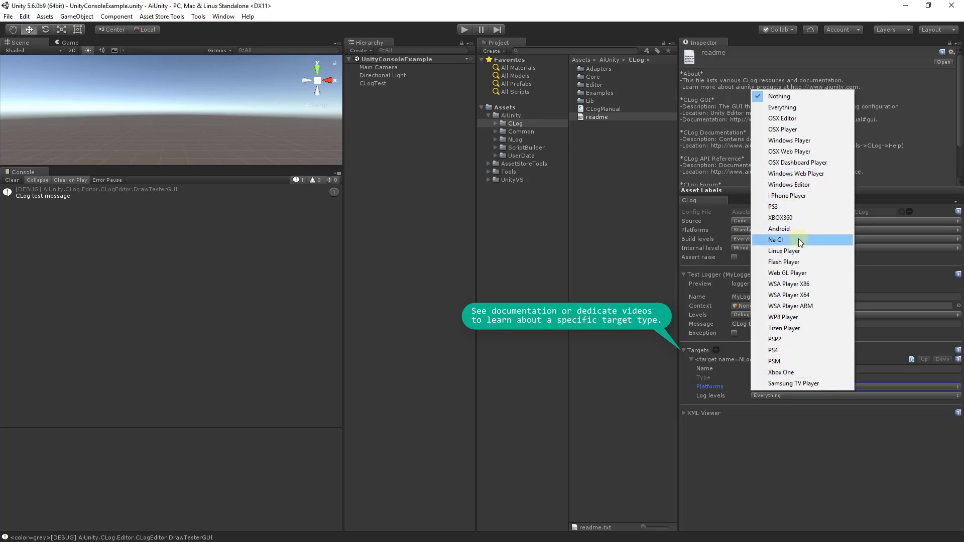
left_click(801, 186)
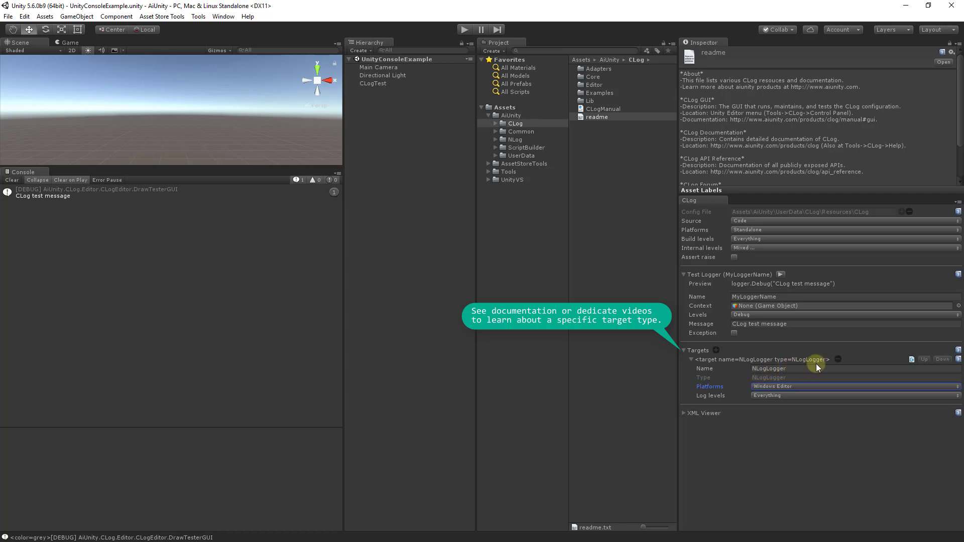
- Add a GameConsole target, look through its settings, and collapse the details of both targets
left_click(716, 350)
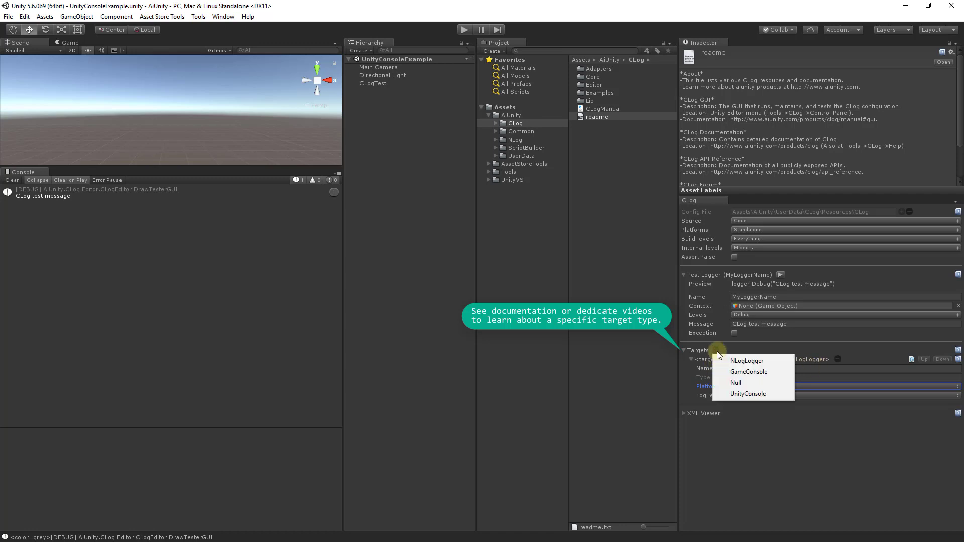
left_click(749, 372)
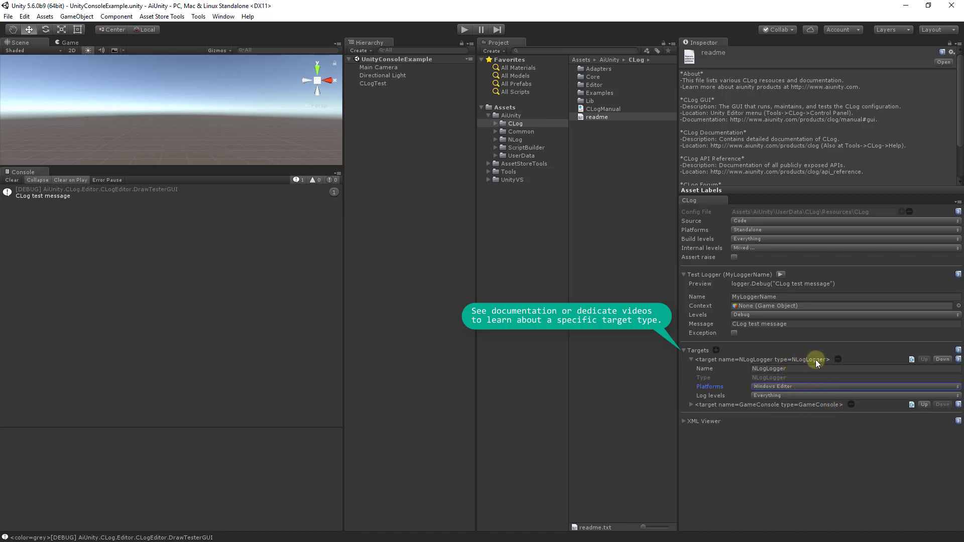
left_click(692, 404)
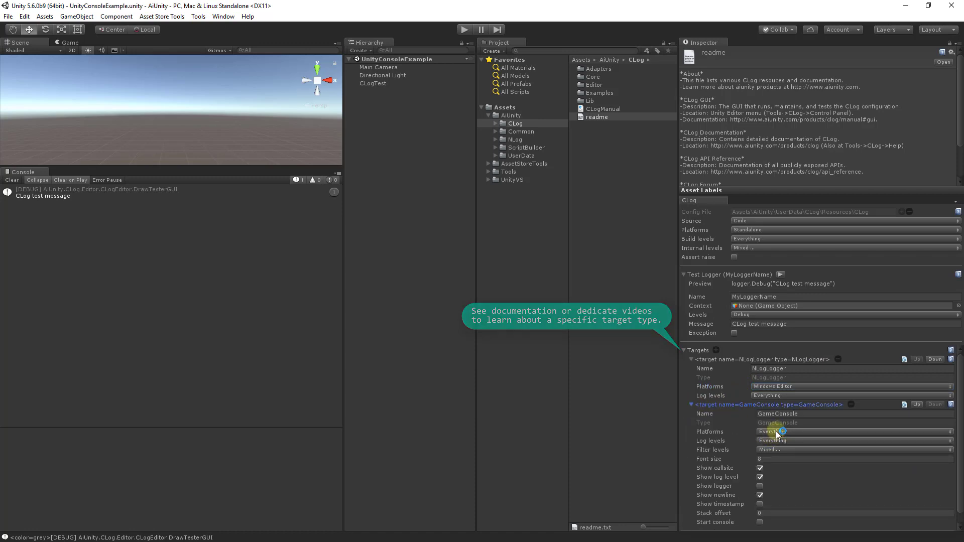
left_click(692, 404)
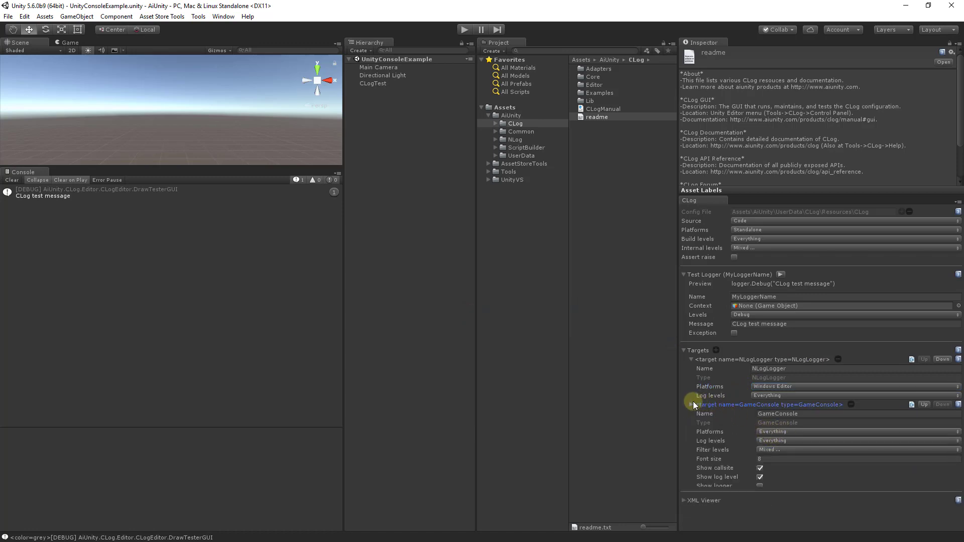
left_click(692, 360)
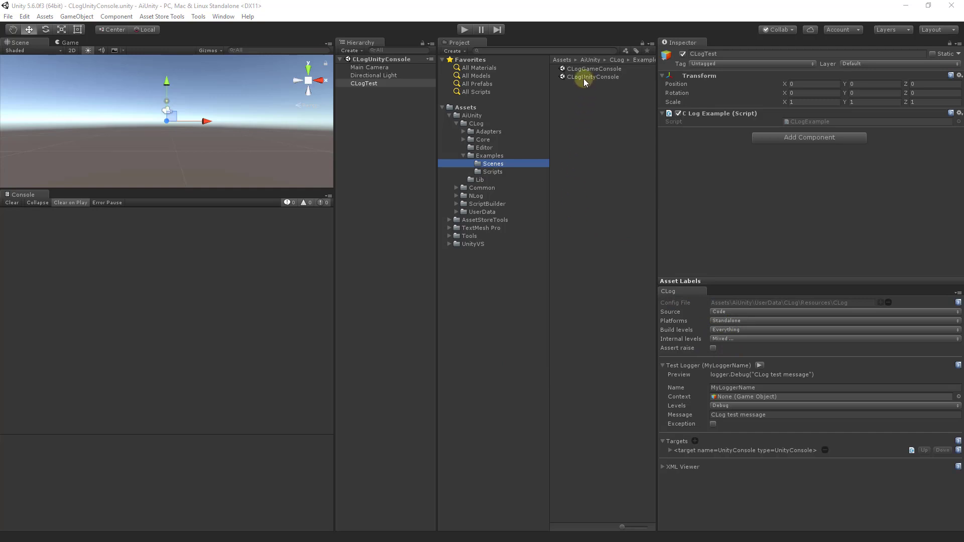
- Open the CLogUnityConsole example scene and edit the CLogExample script attached to the CLogTest object in Visual Studio
left_click(606, 77)
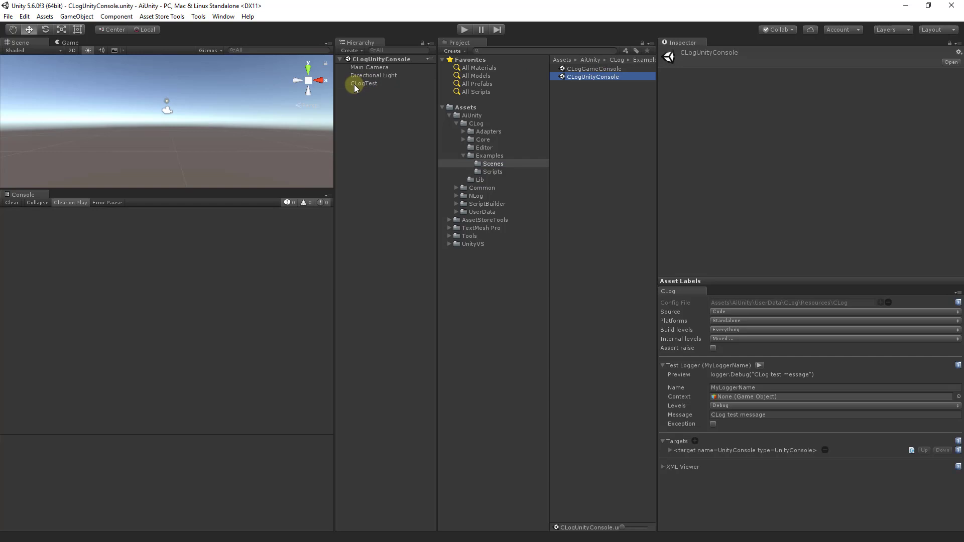
left_click(373, 84)
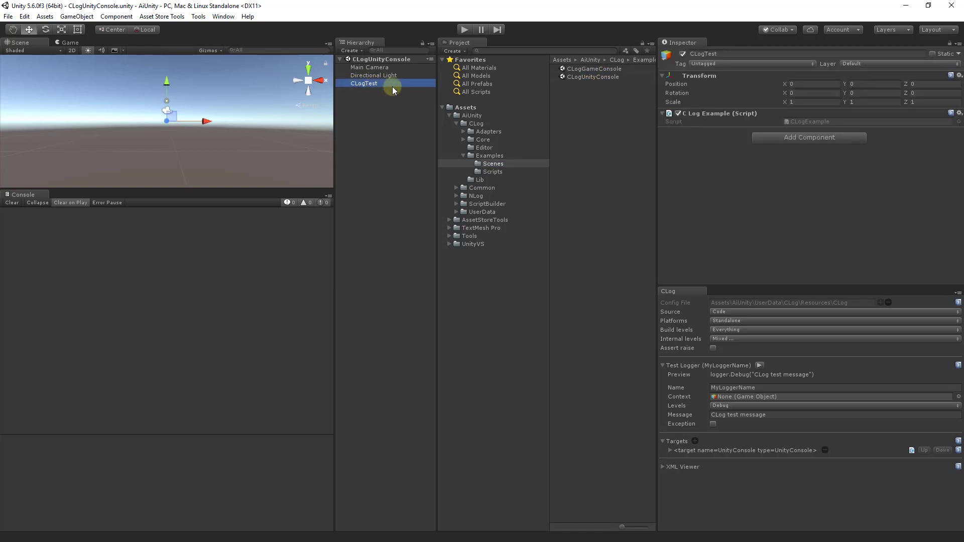
double_click(822, 122)
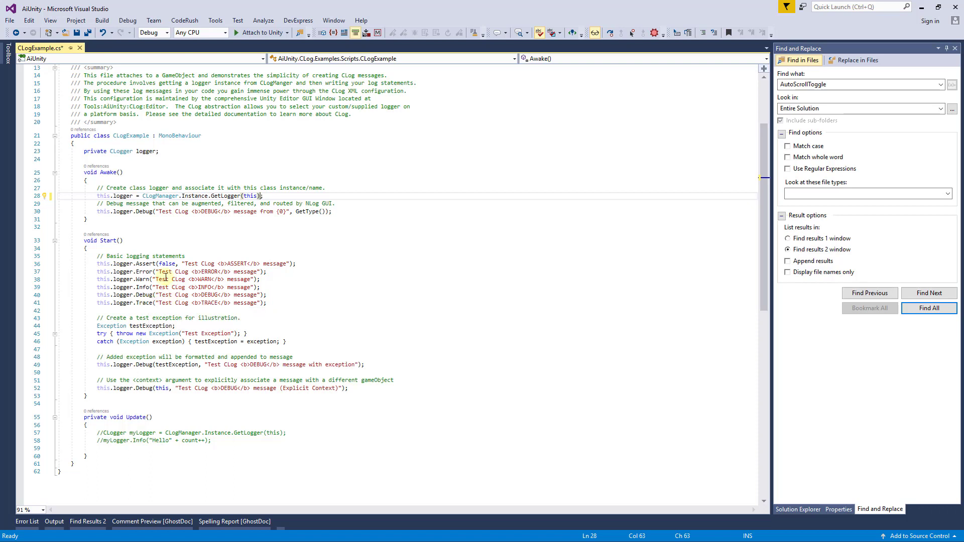
- Examine the Debug logging statement and the GetLogger assignment in the Awake method of CLogExample.cs
left_click_drag(181, 211, 303, 211)
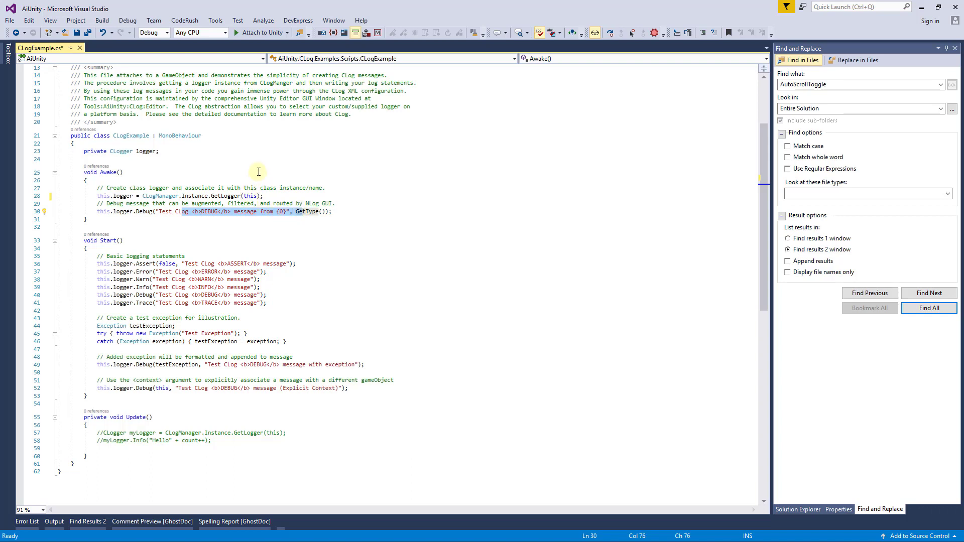
left_click_drag(97, 196, 273, 200)
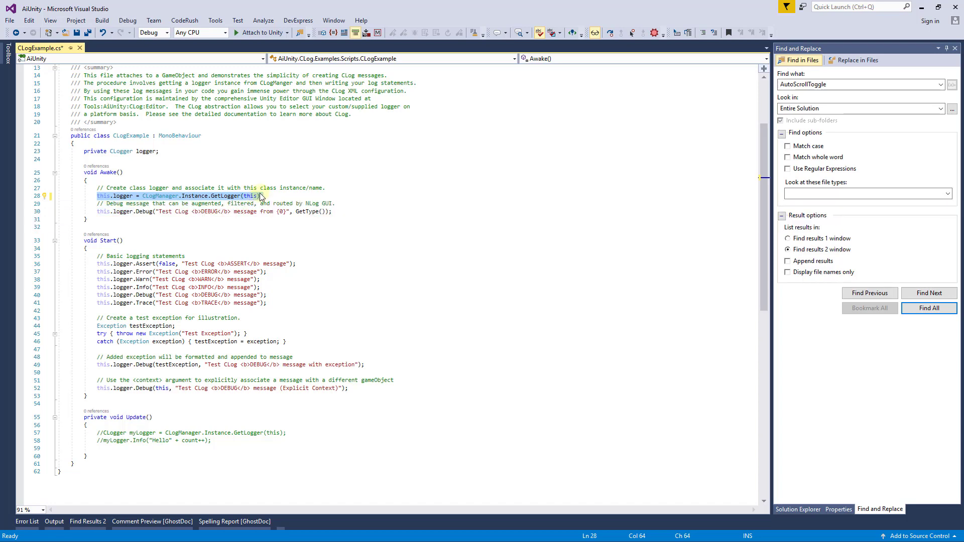
mouse_move(257, 199)
mouse_move(136, 138)
- Delete and re-enter the "this" argument of the GetLogger call in Awake to view the method's parameter hints
left_click(261, 196)
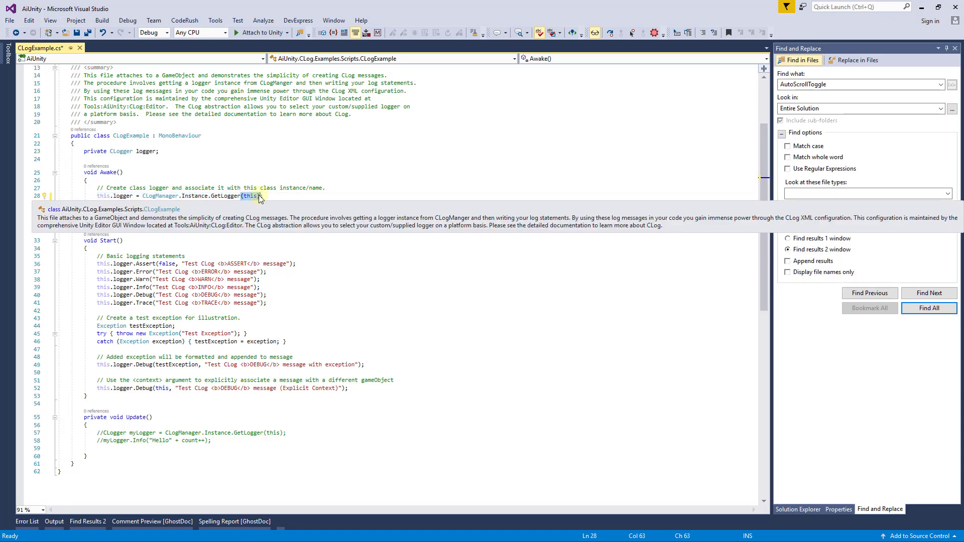
key("BackSpace")
key("BackSpace")
key("BackSpace")
key("BackSpace")
key("BackSpace")
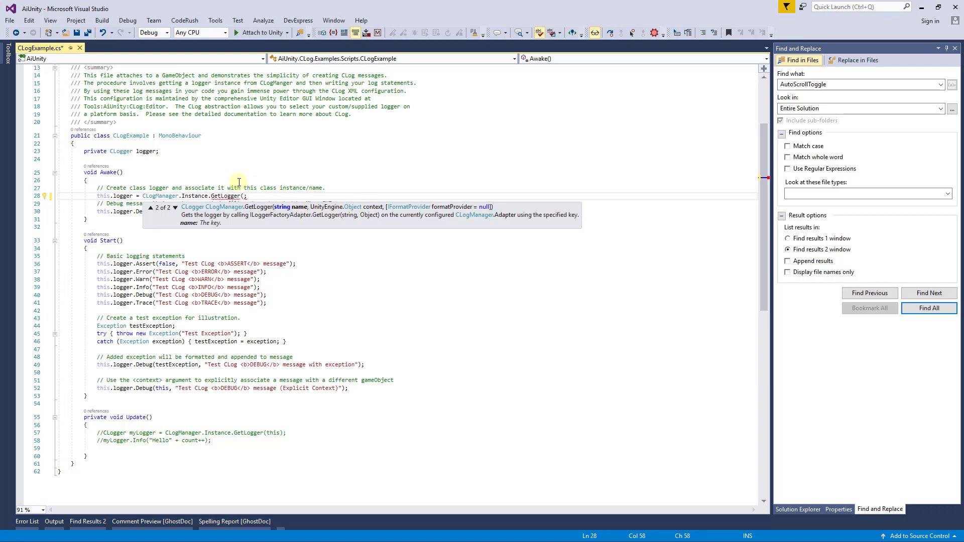
type("this")
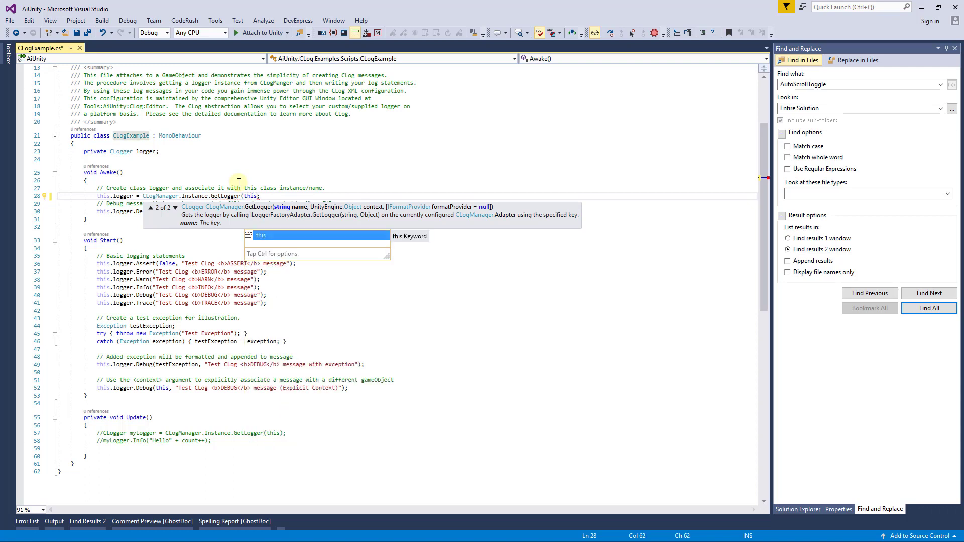
key("Escape")
type(")")
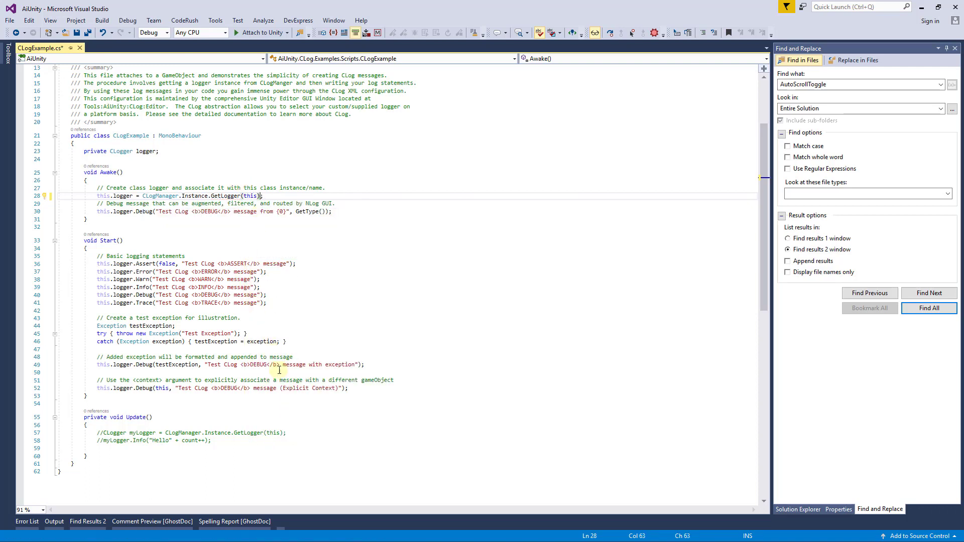